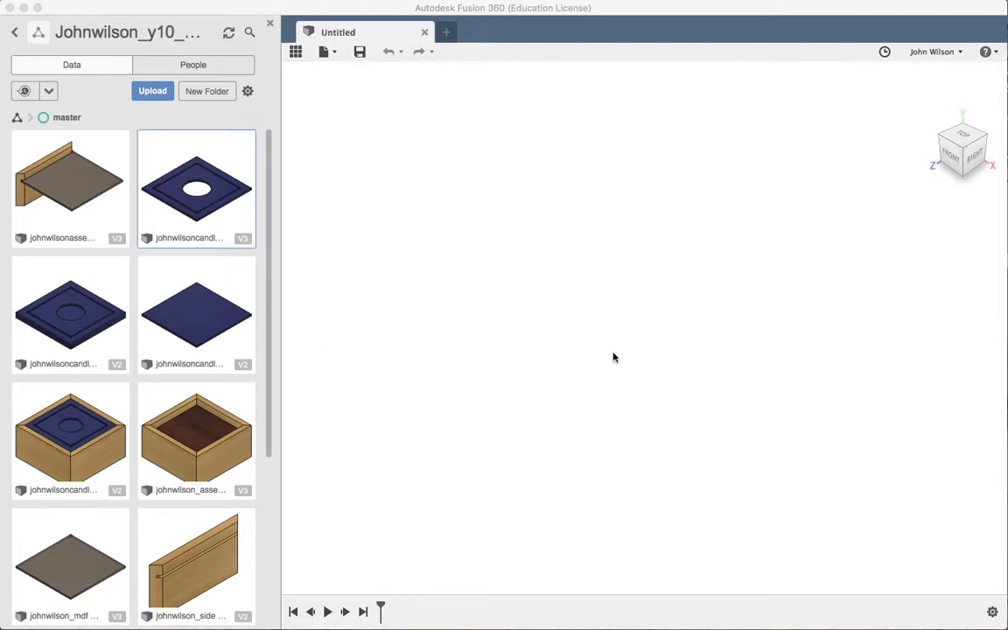
Save the empty design as 'candleshadepolypropylene' in the project's master folder
{"action": "left_click", "coordinate": [329, 52]}
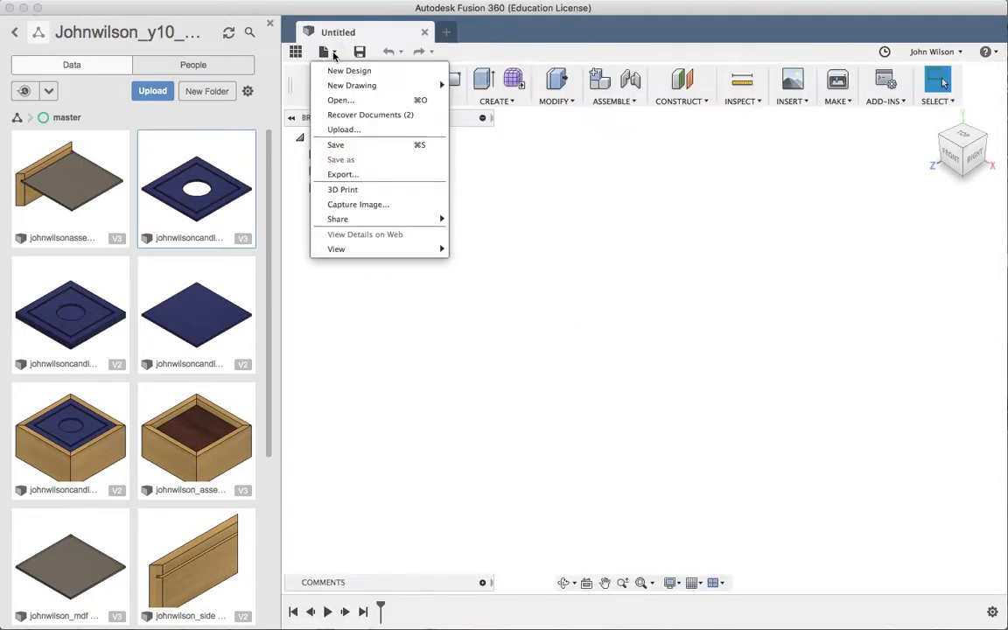
{"action": "left_click", "coordinate": [344, 145]}
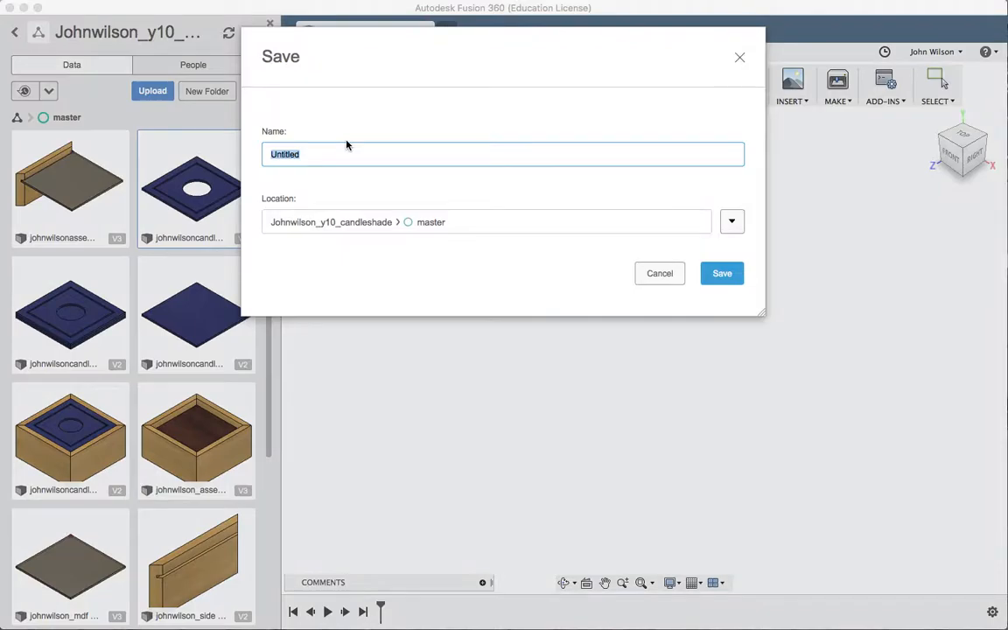
{"action": "type", "text": "candleshadepolypropylene"}
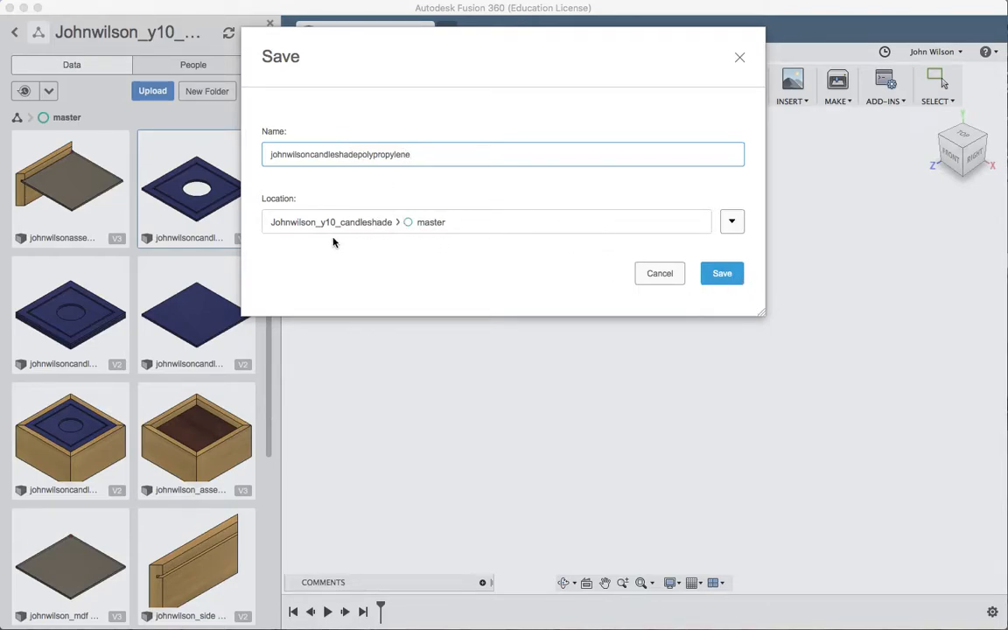
{"action": "left_click", "coordinate": [723, 275]}
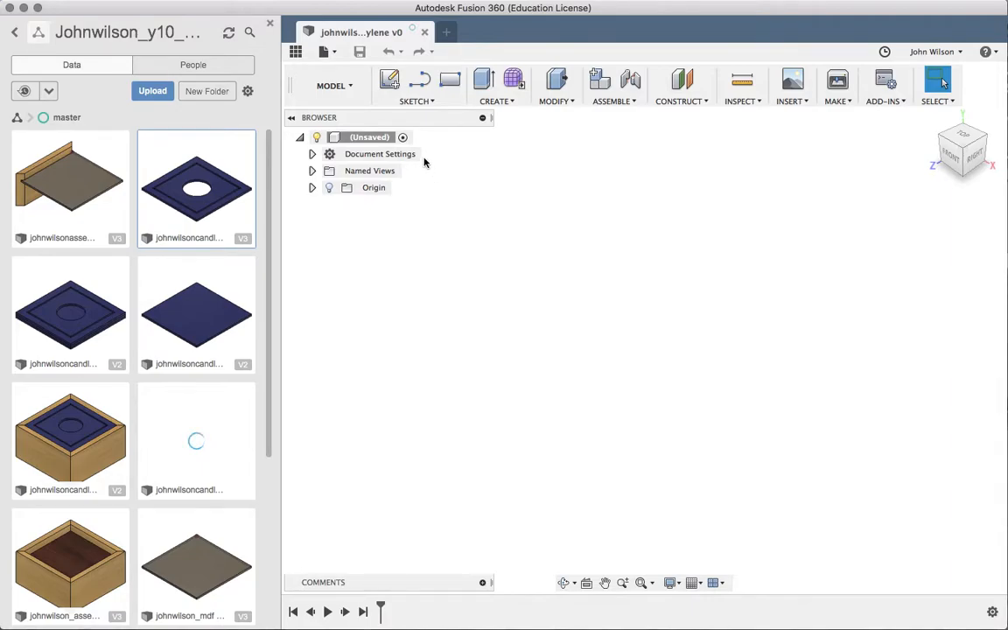
Start the 2-Point Rectangle tool from the Sketch menu
{"action": "left_click", "coordinate": [416, 102]}
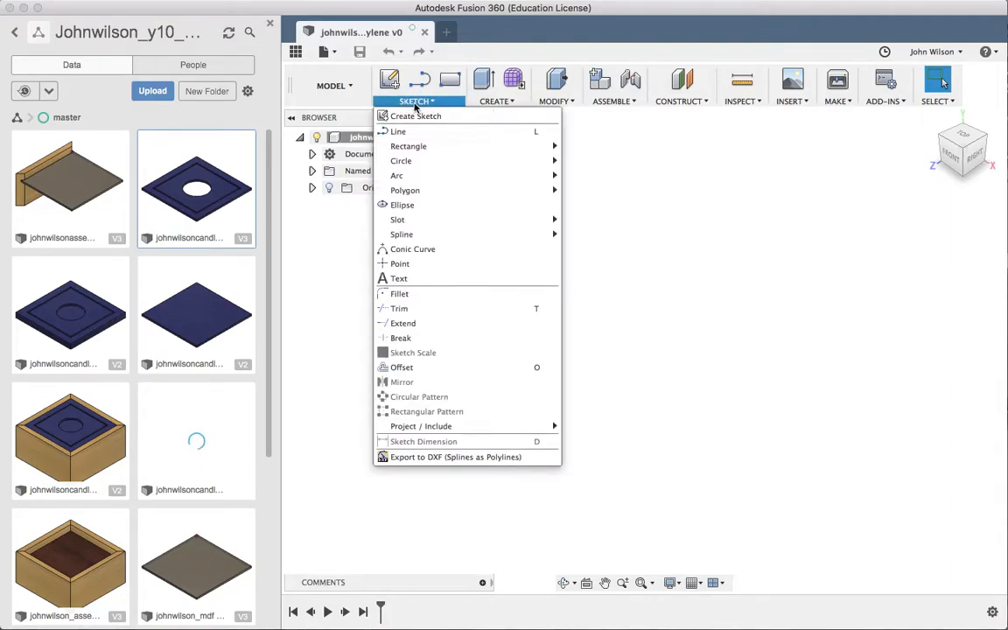
{"action": "mouse_move", "coordinate": [433, 149]}
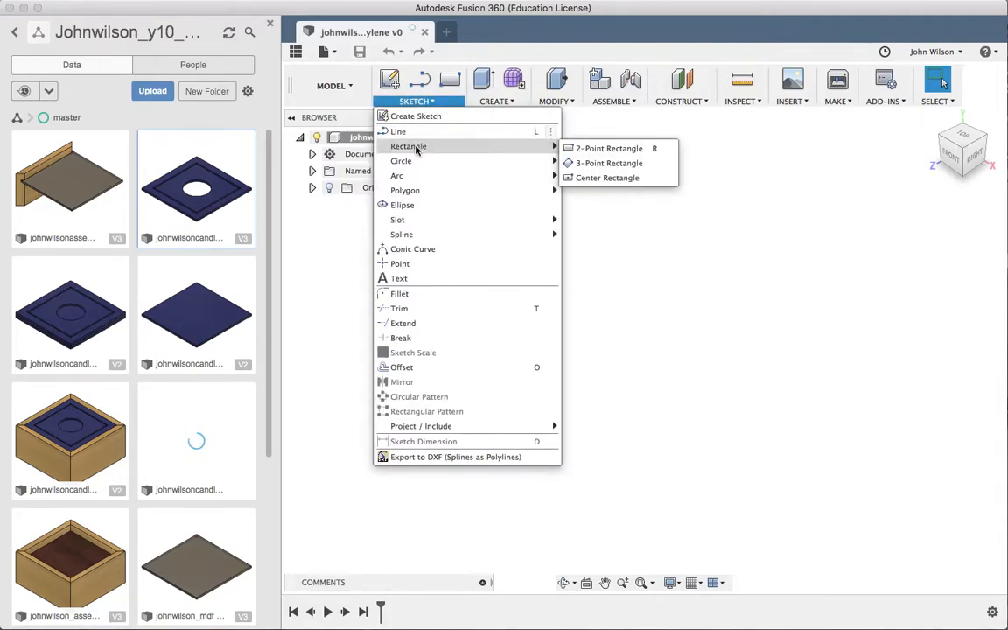
{"action": "left_click", "coordinate": [578, 149]}
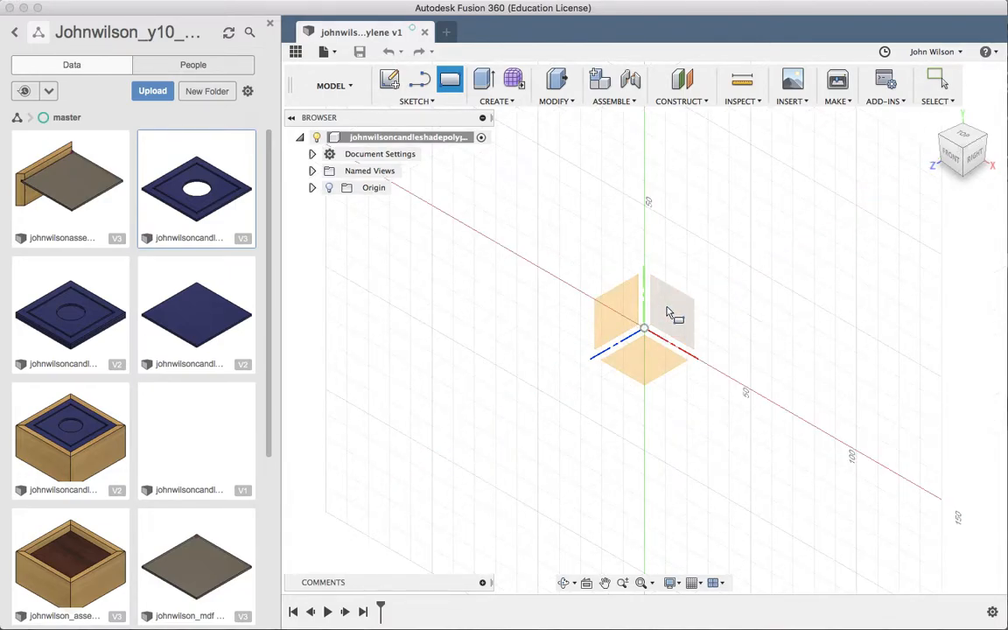
Sketch a 330 × 90 mm rectangle from the origin on the ground plane
{"action": "left_click", "coordinate": [641, 369]}
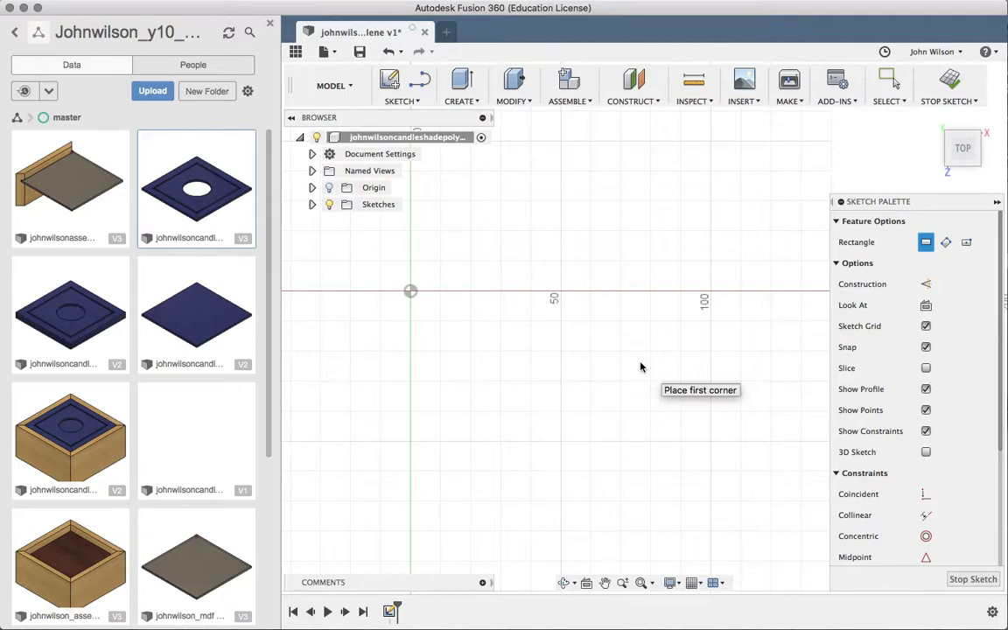
{"action": "left_click", "coordinate": [411, 292]}
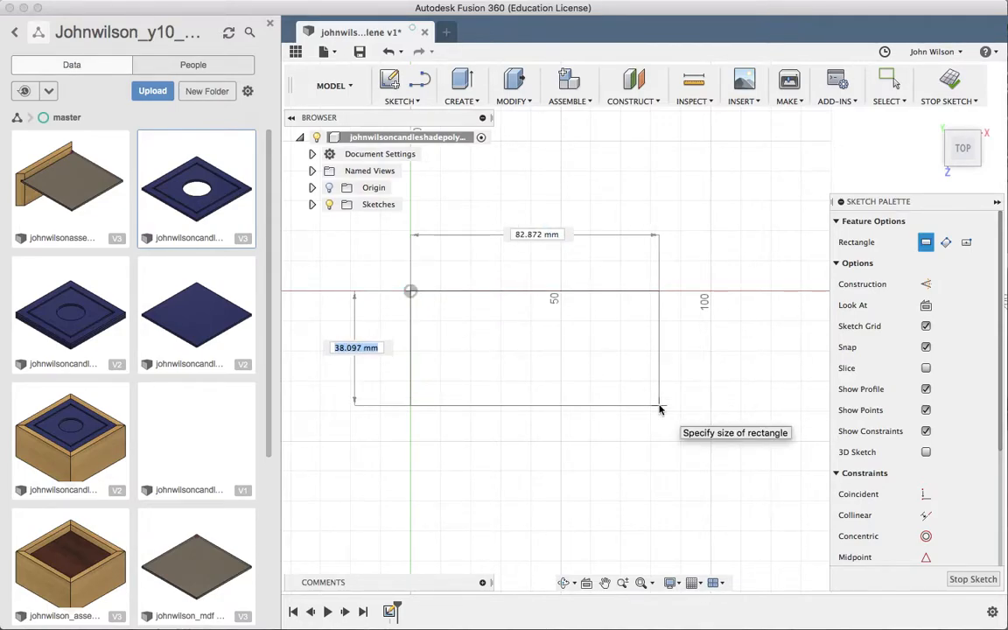
{"action": "type", "text": "90"}
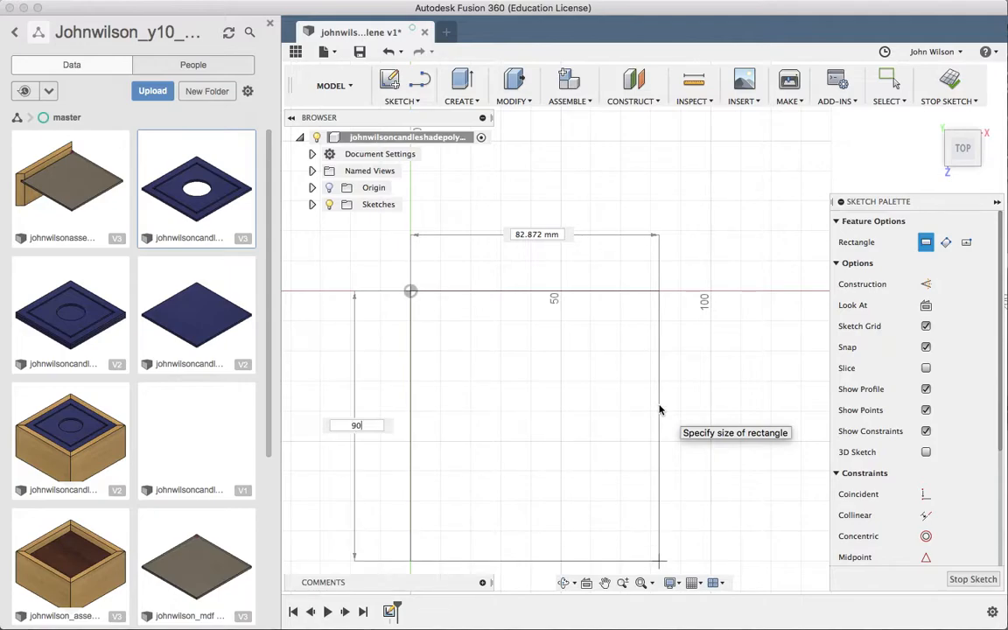
{"action": "key", "text": "Tab"}
{"action": "type", "text": "330"}
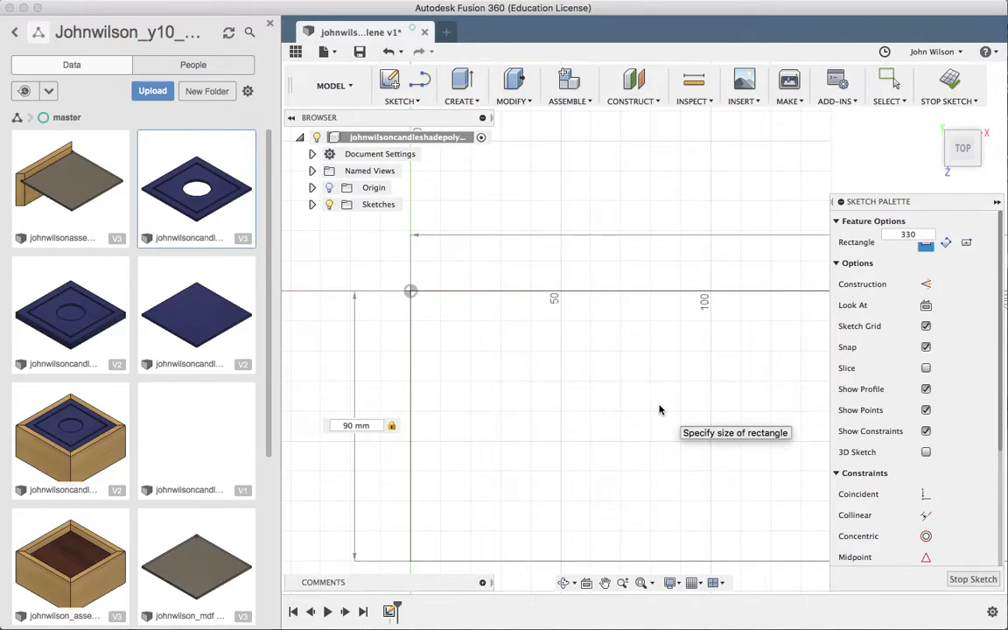
{"action": "key", "text": "Return"}
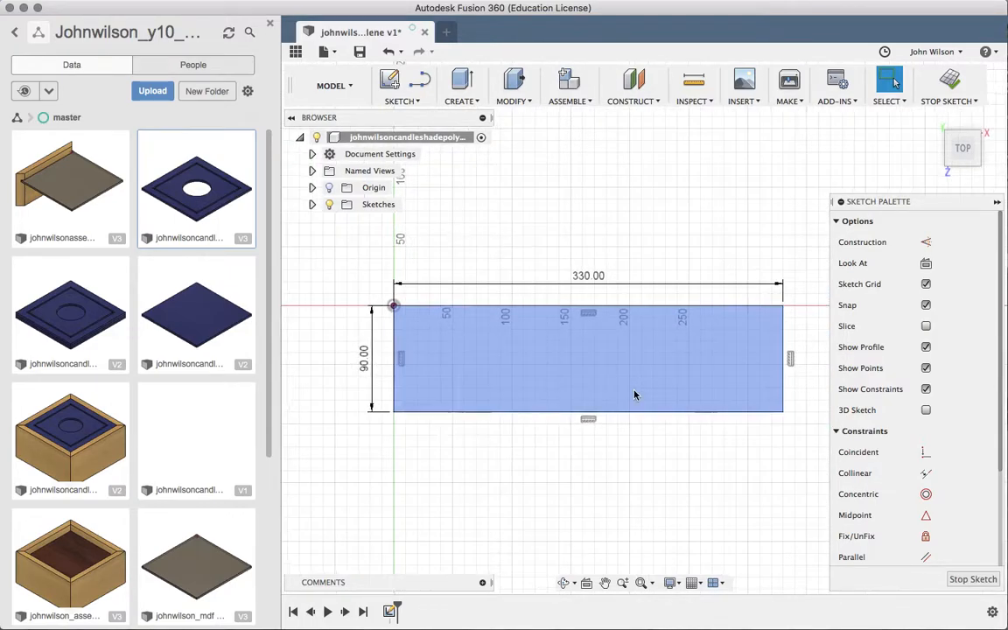
Close the Data panel and zoom in on the rectangle
{"action": "scroll", "coordinate": [634, 394], "scroll_direction": "up", "scroll_amount": 4}
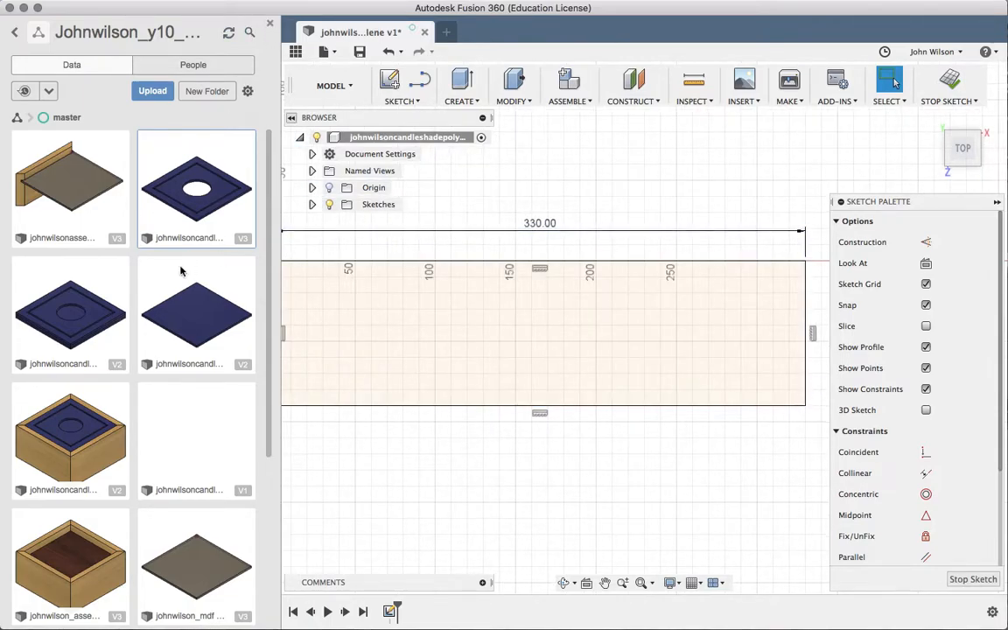
{"action": "left_click", "coordinate": [271, 25]}
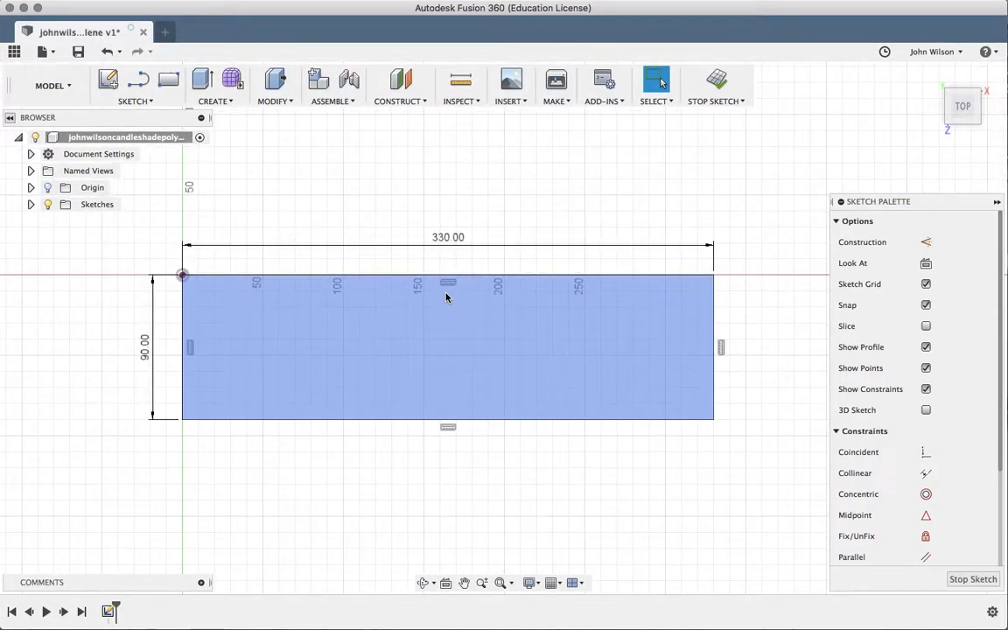
{"action": "scroll", "coordinate": [447, 297], "scroll_direction": "up", "scroll_amount": 2}
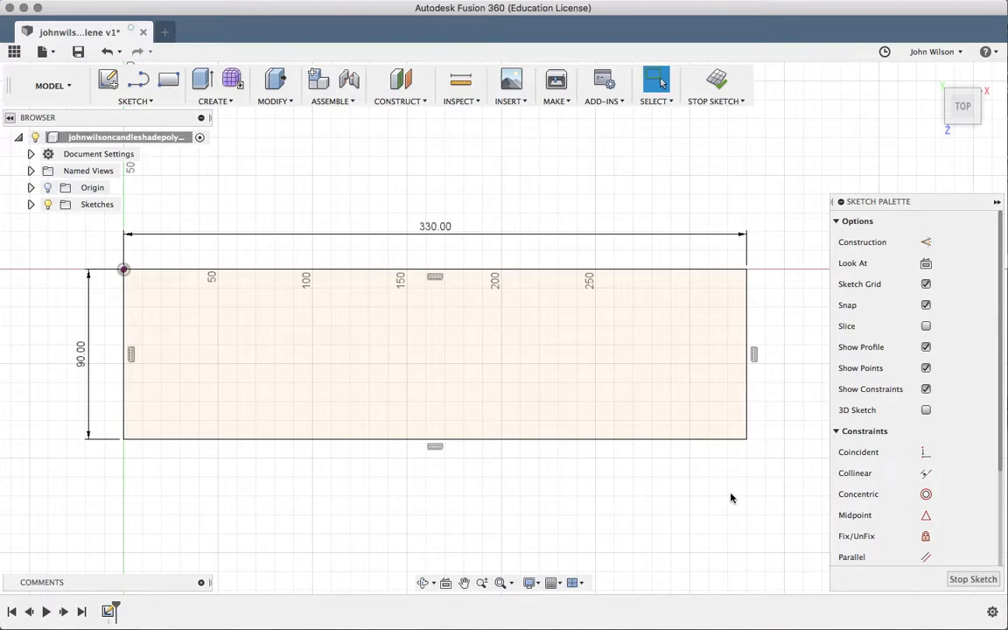
Draw four vertical divider lines from the rectangle's bottom edge to its top edge
{"action": "key", "text": "l"}
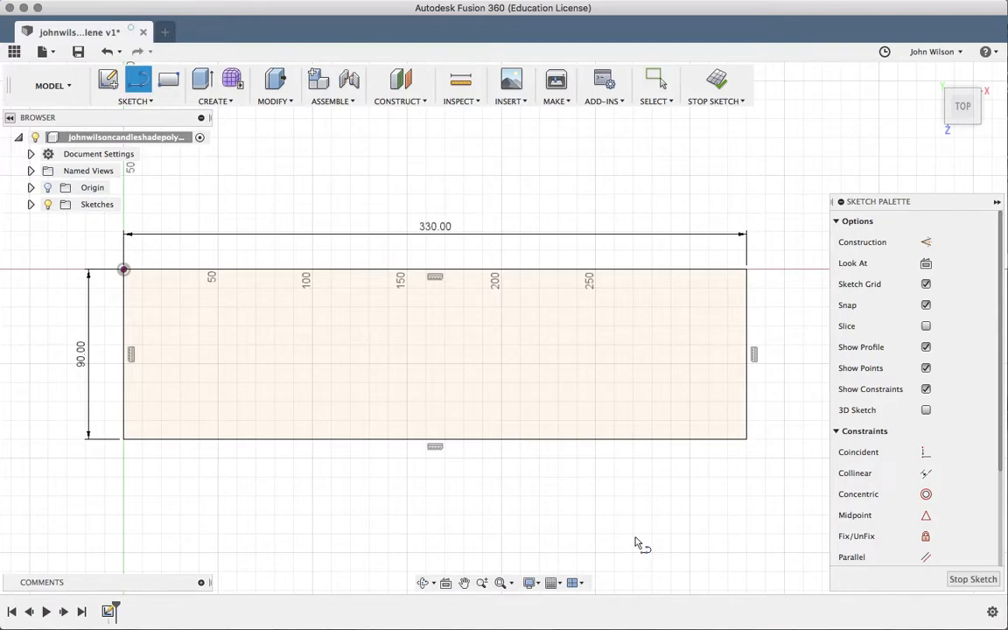
{"action": "left_click", "coordinate": [237, 439]}
{"action": "double_click", "coordinate": [236, 270]}
{"action": "left_click", "coordinate": [340, 438]}
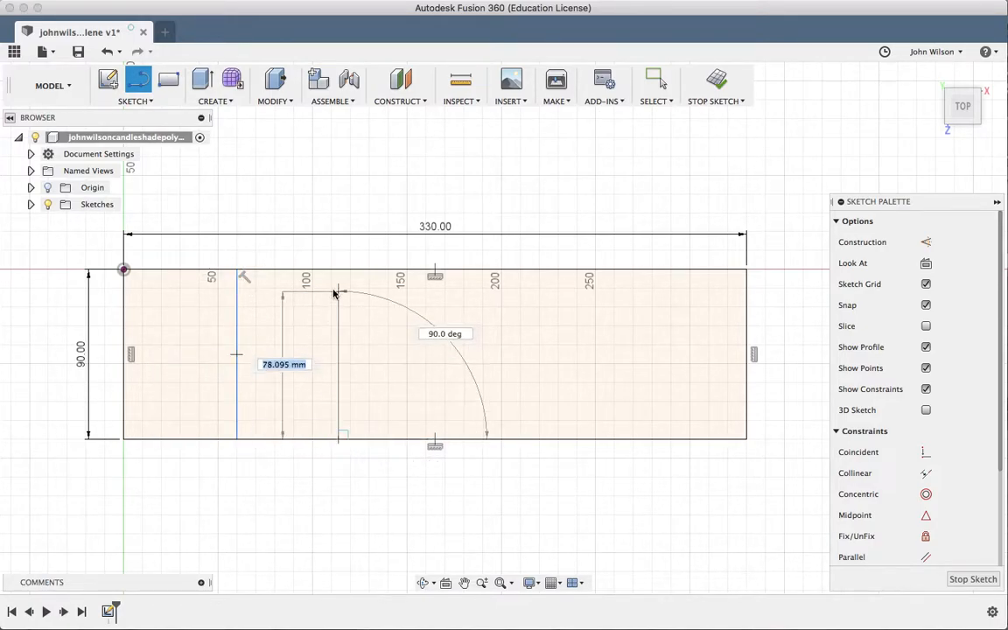
{"action": "double_click", "coordinate": [338, 269]}
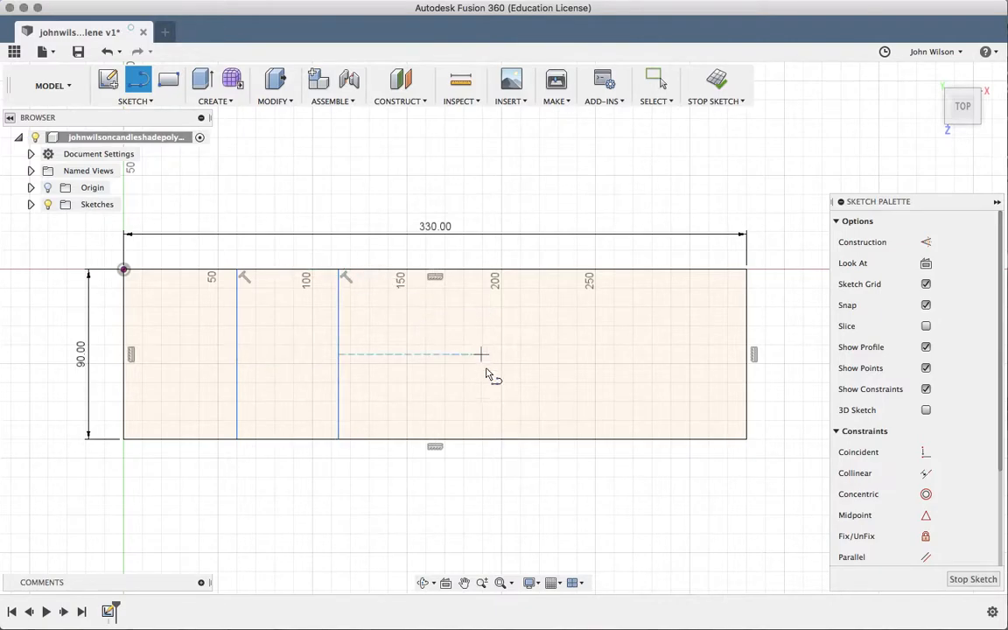
{"action": "left_click", "coordinate": [464, 439]}
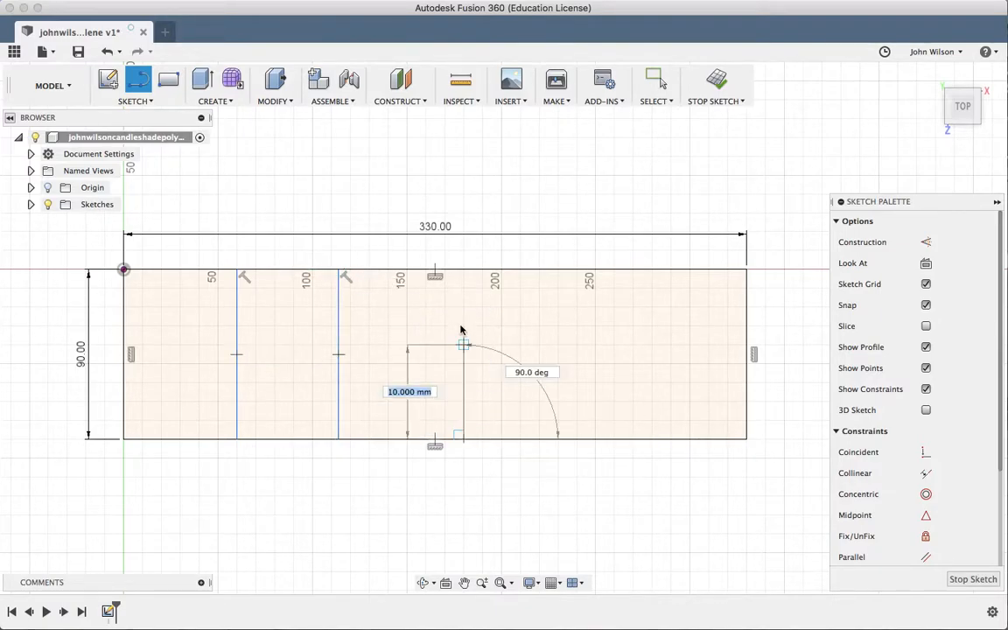
{"action": "double_click", "coordinate": [464, 270]}
{"action": "left_click", "coordinate": [652, 438]}
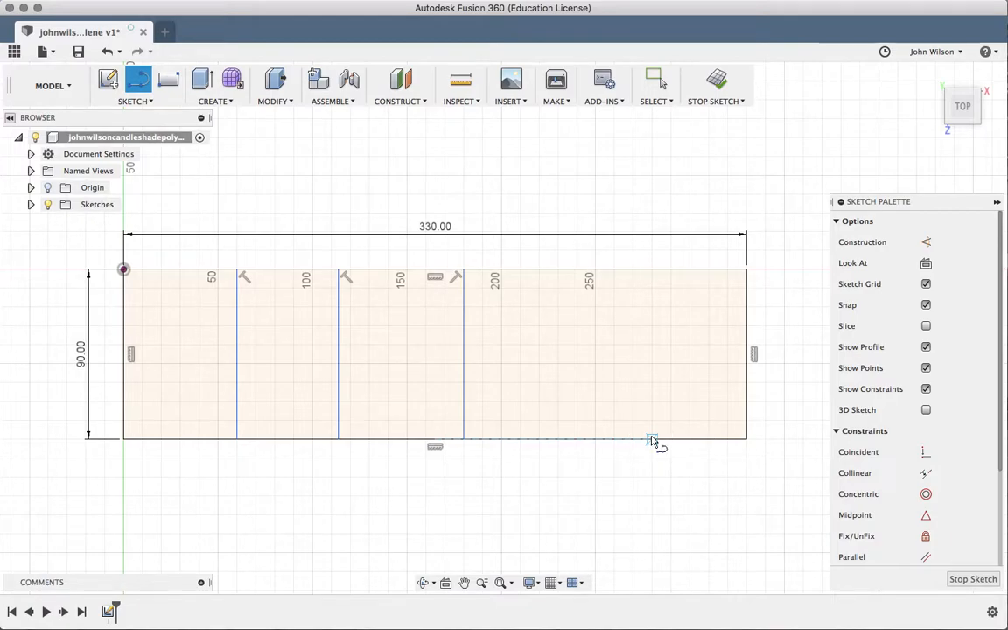
{"action": "double_click", "coordinate": [647, 273]}
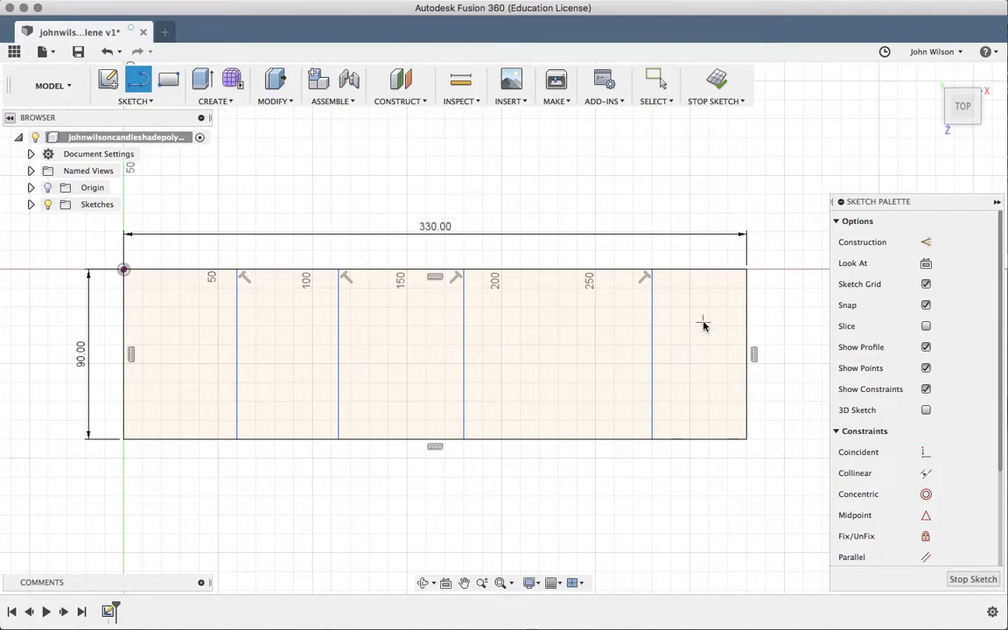
{"action": "key", "text": "Escape"}
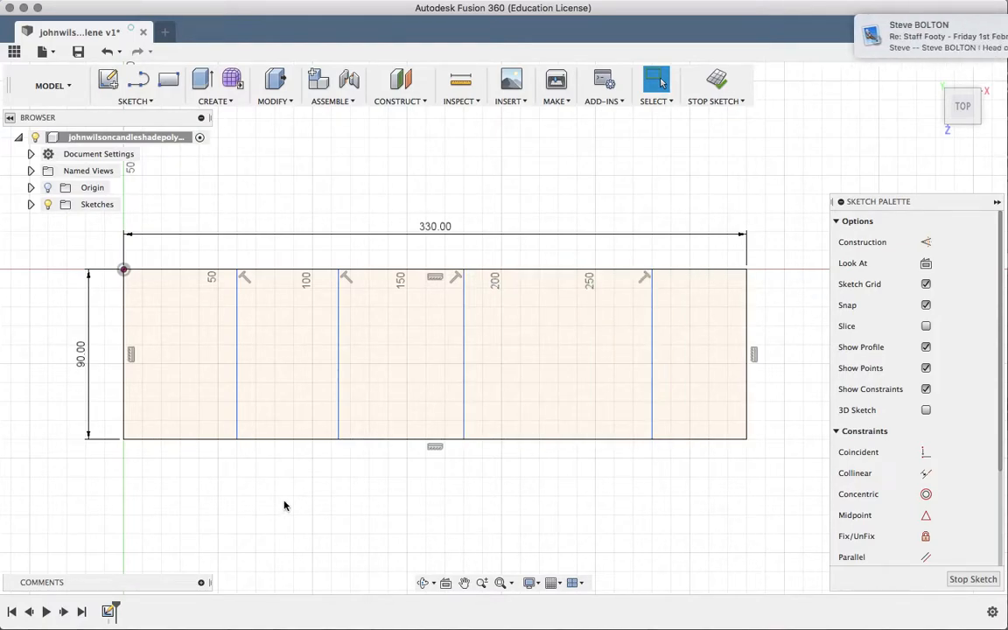
Dimension the first divider 80 mm from the rectangle's bottom-left corner
{"action": "key", "text": "d"}
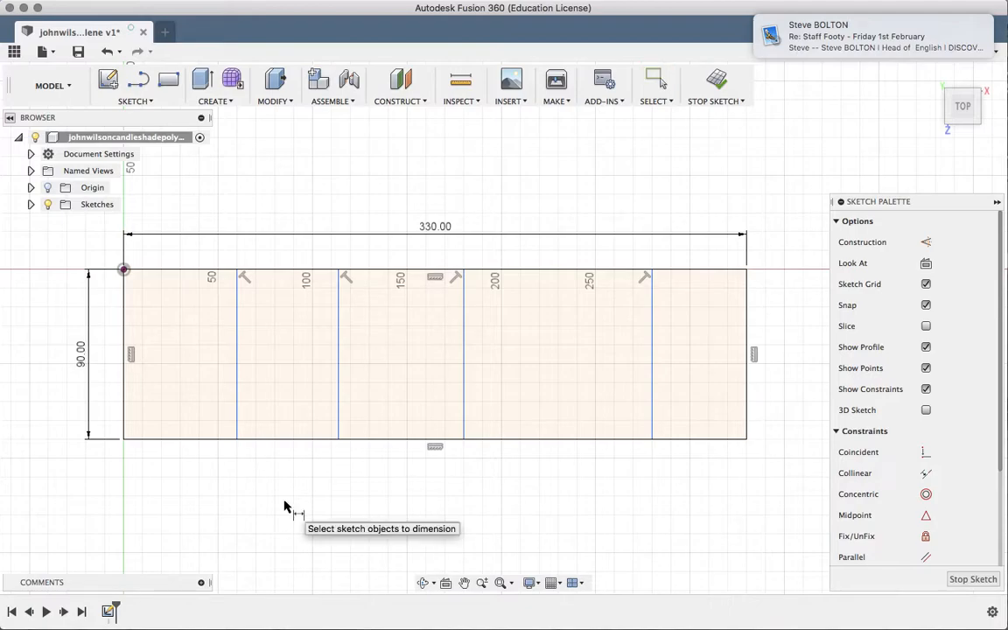
{"action": "key", "text": "Escape"}
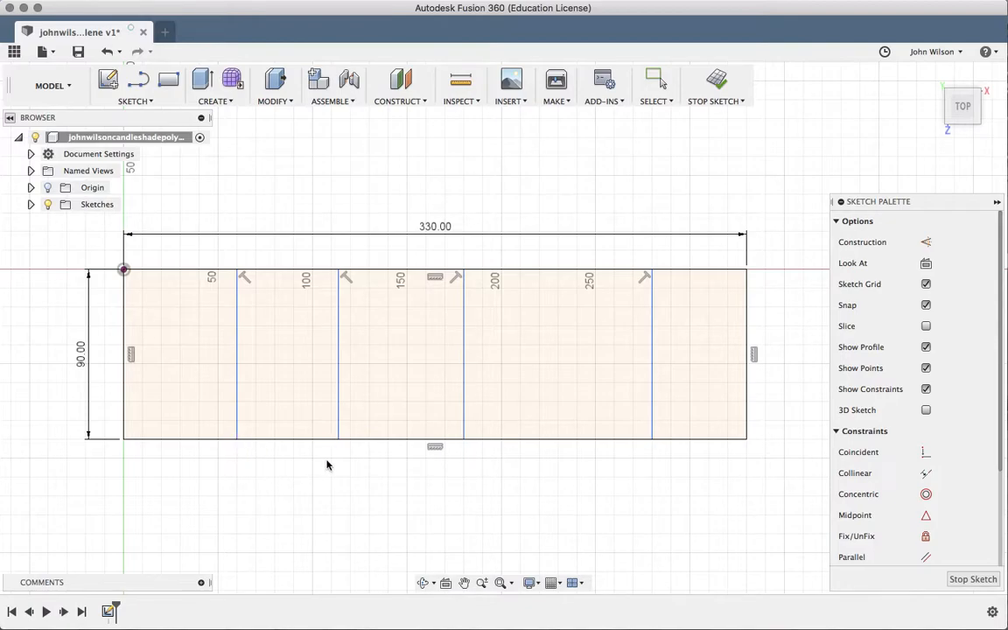
{"action": "key", "text": "d"}
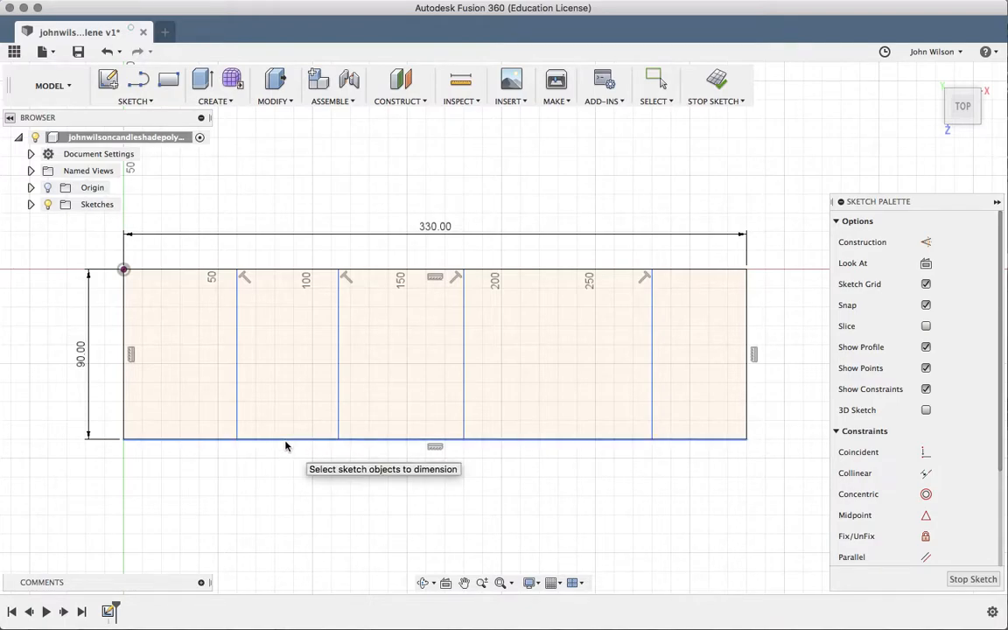
{"action": "left_click", "coordinate": [286, 440]}
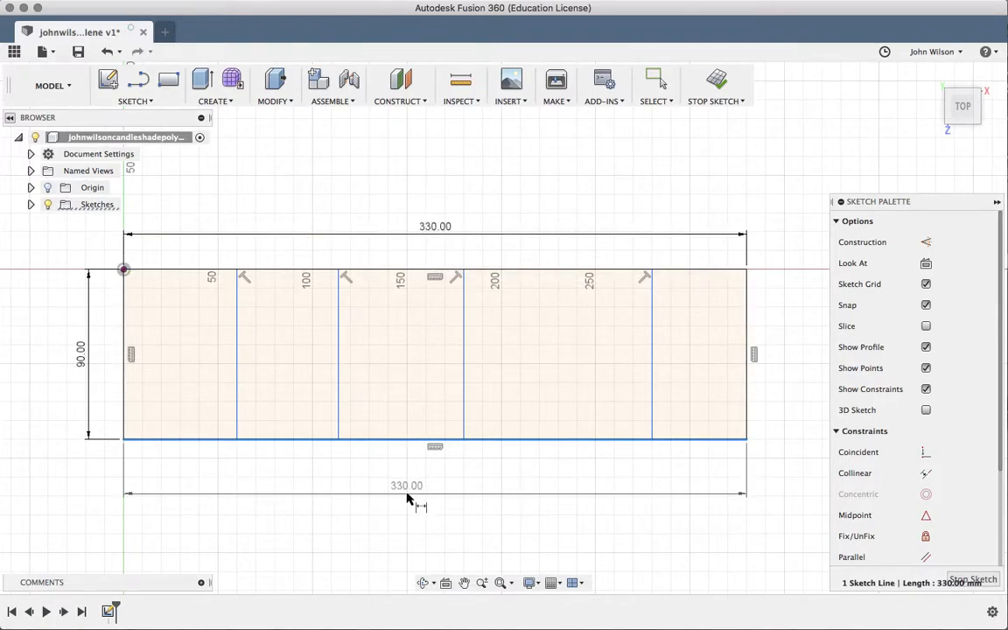
{"action": "key", "text": "Escape"}
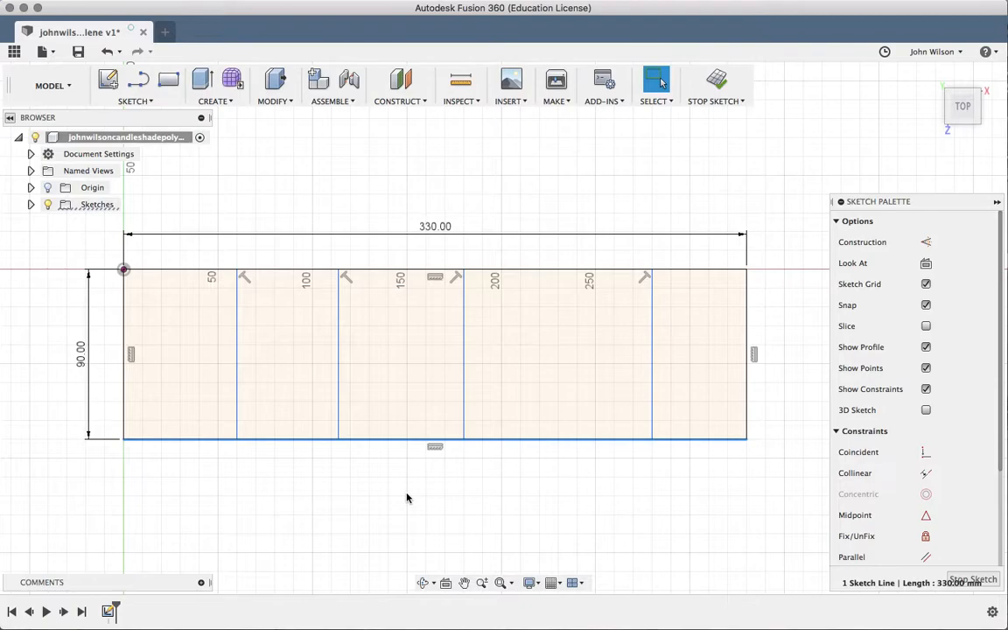
{"action": "left_click", "coordinate": [239, 491]}
{"action": "key", "text": "d"}
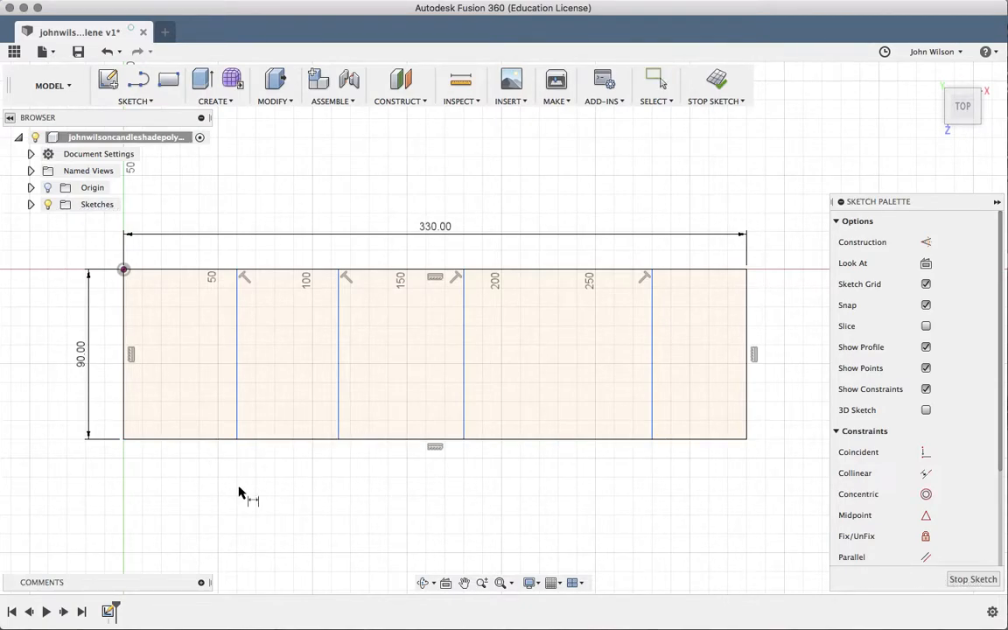
{"action": "left_click", "coordinate": [125, 440]}
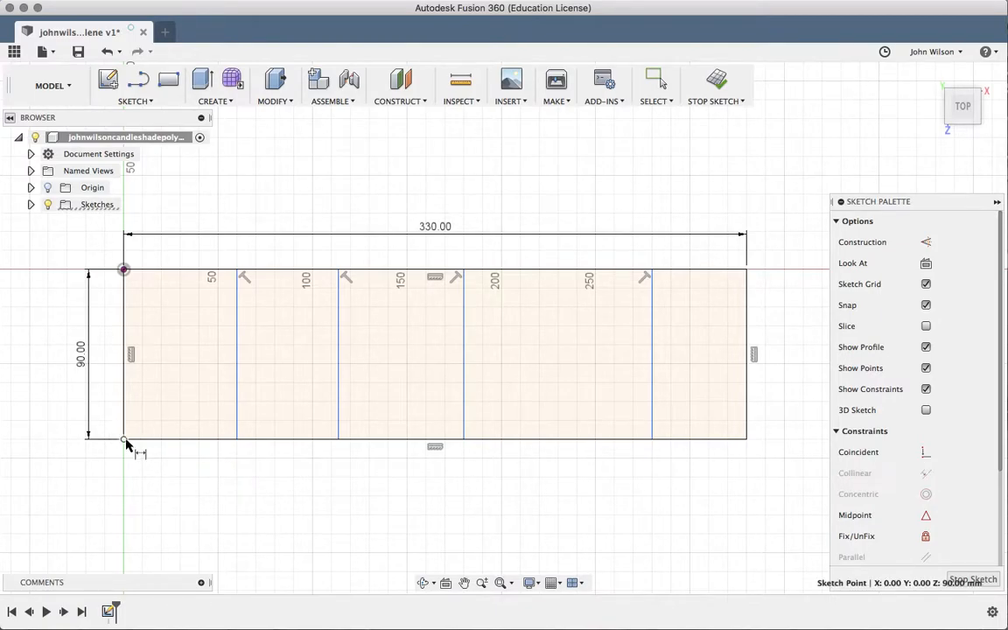
{"action": "left_click", "coordinate": [237, 441]}
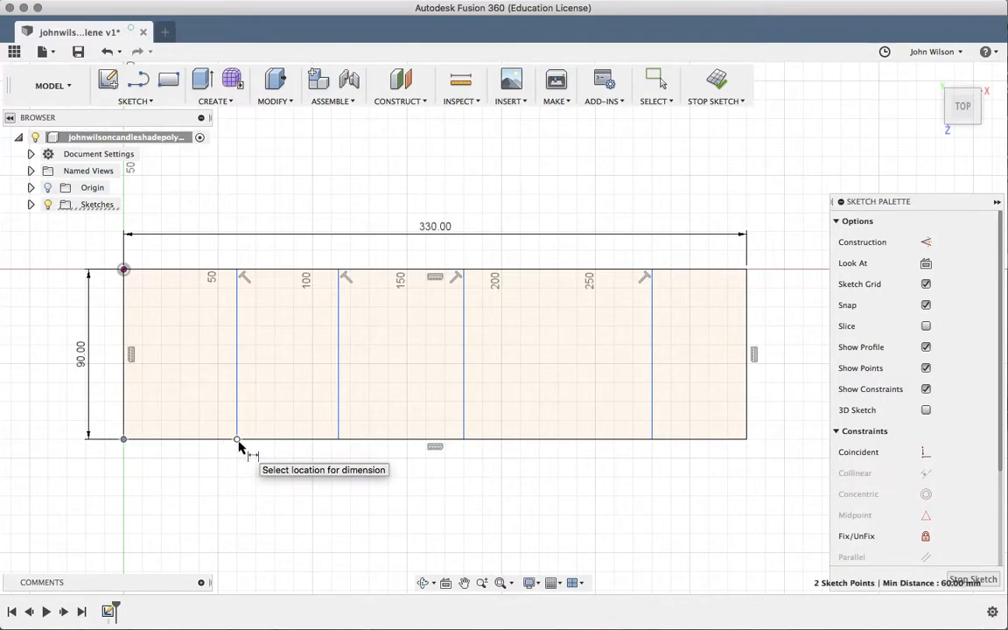
{"action": "left_click", "coordinate": [178, 480]}
{"action": "key", "text": "Return"}
{"action": "key", "text": "Return"}
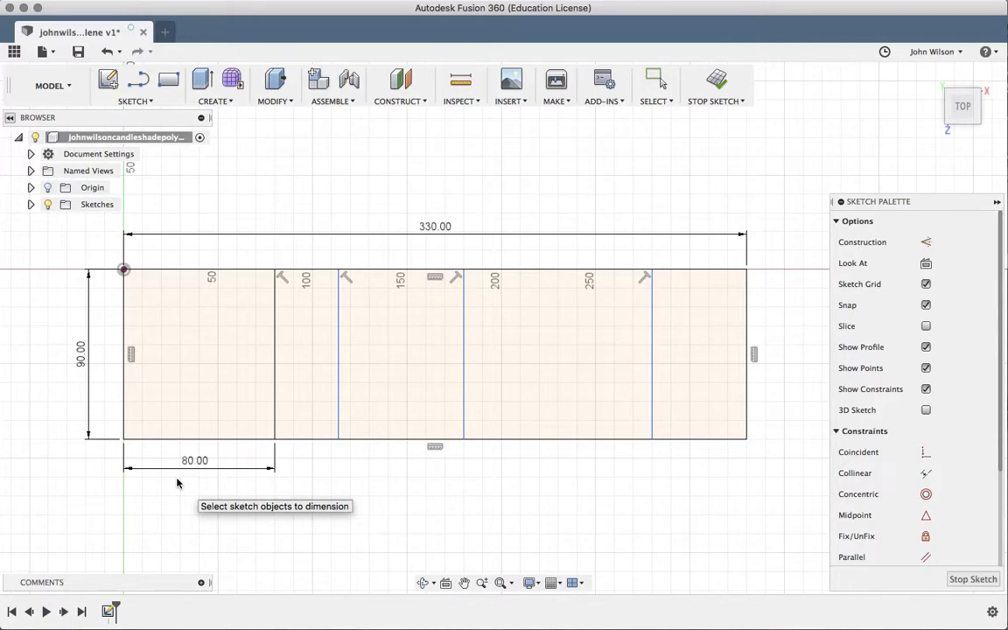
Dimension the gaps between successive divider endpoints along the bottom edge to 80 mm each
{"action": "left_click", "coordinate": [276, 440]}
{"action": "left_click", "coordinate": [340, 441]}
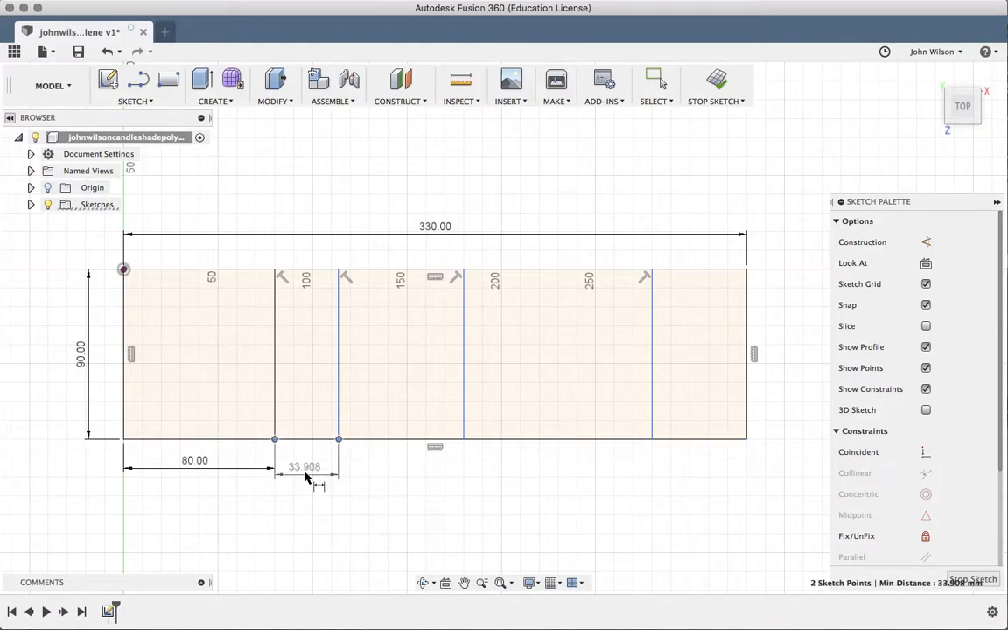
{"action": "left_click", "coordinate": [305, 466]}
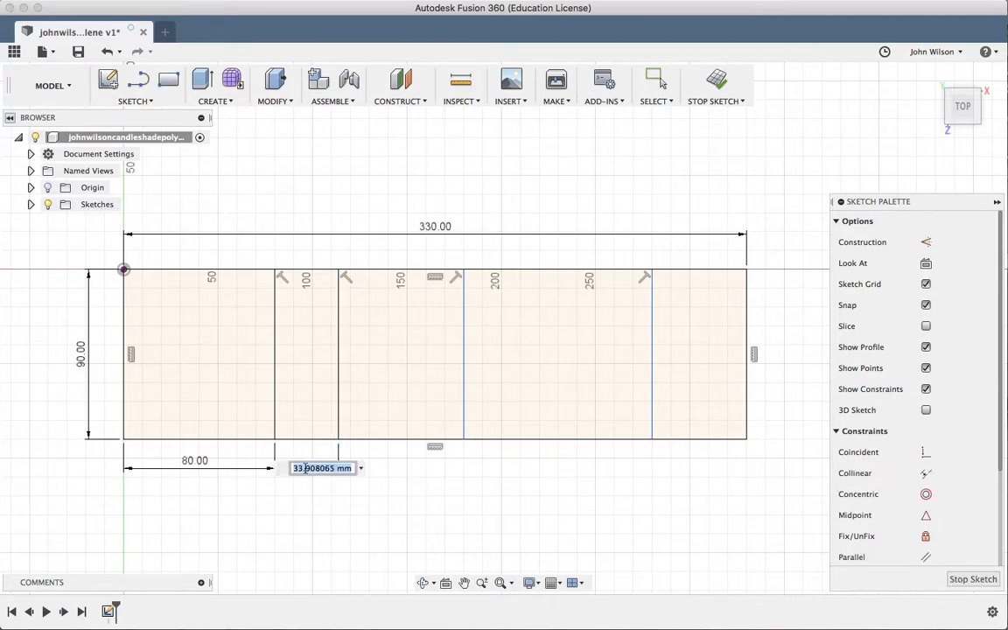
{"action": "type", "text": "80"}
{"action": "key", "text": "Return"}
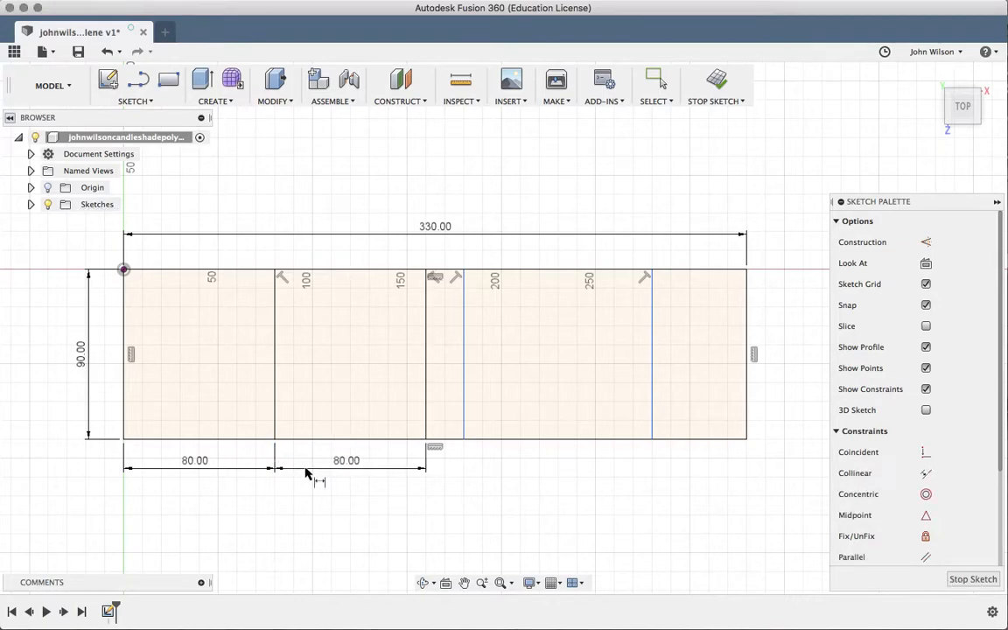
{"action": "left_click", "coordinate": [426, 439]}
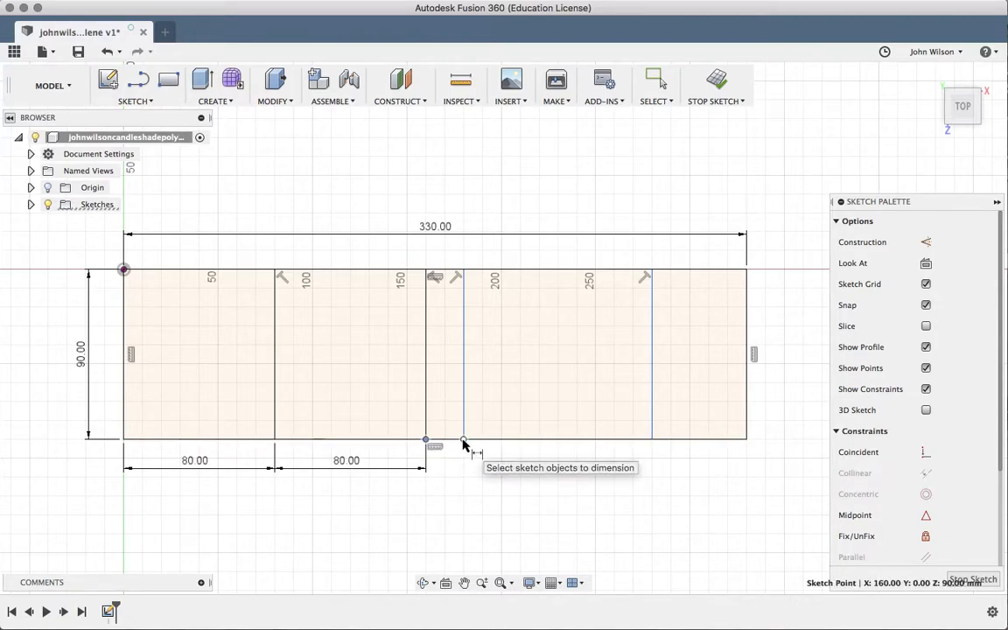
{"action": "left_click", "coordinate": [463, 438]}
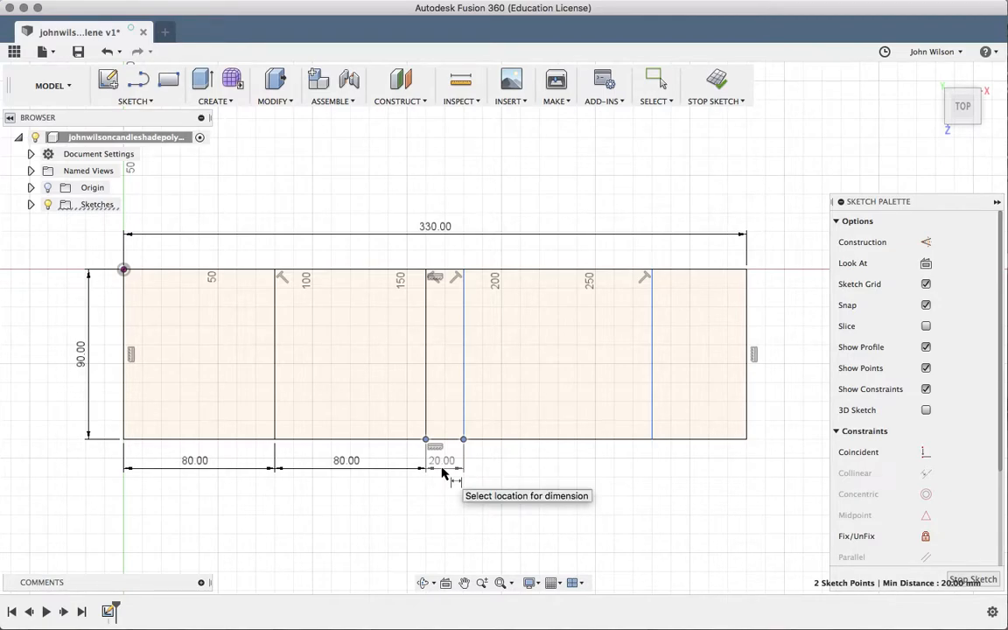
{"action": "left_click", "coordinate": [442, 473]}
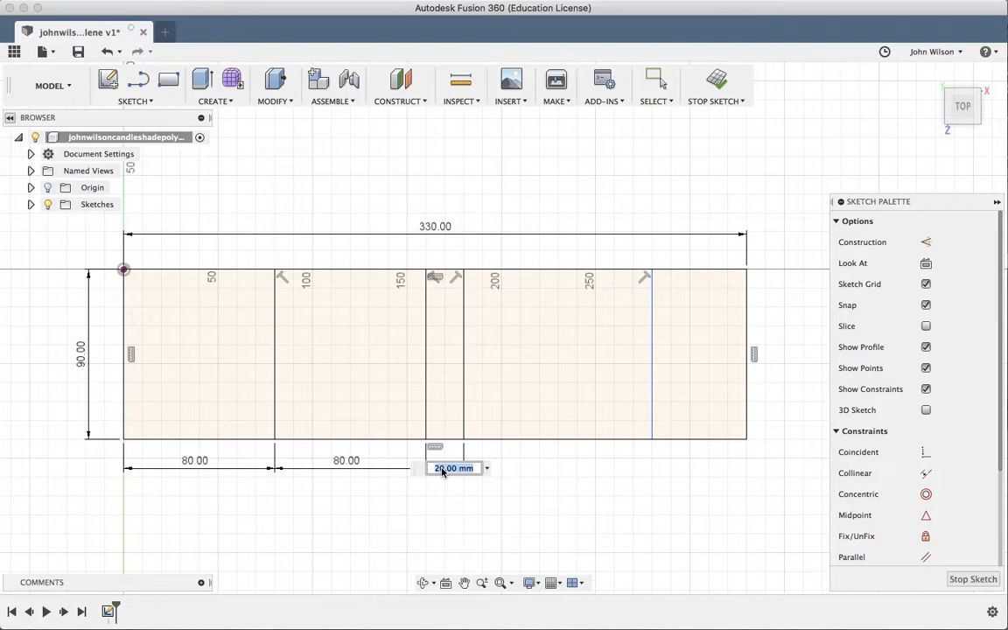
{"action": "type", "text": "80"}
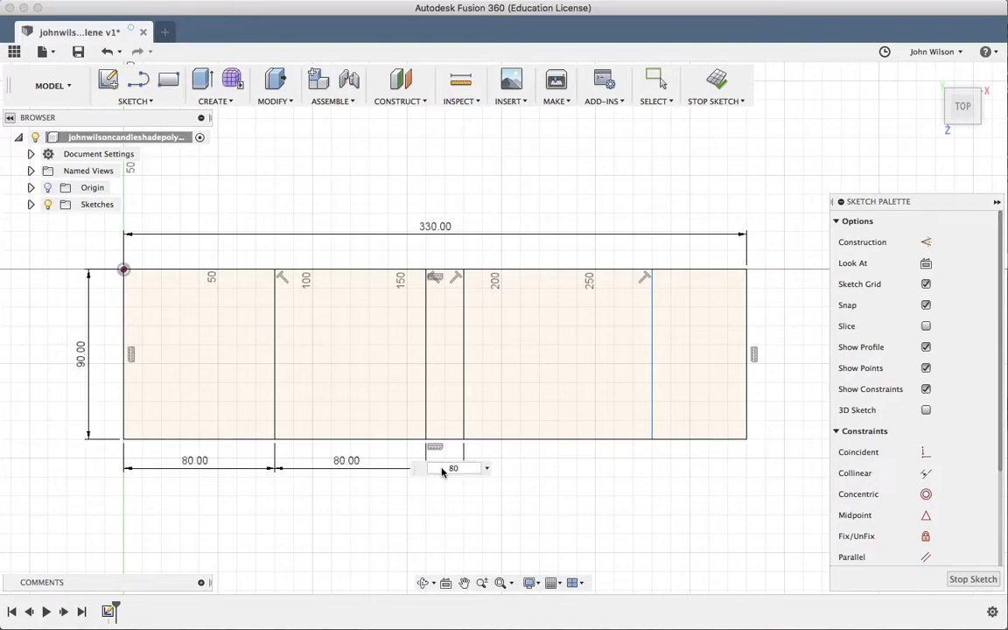
{"action": "key", "text": "Return"}
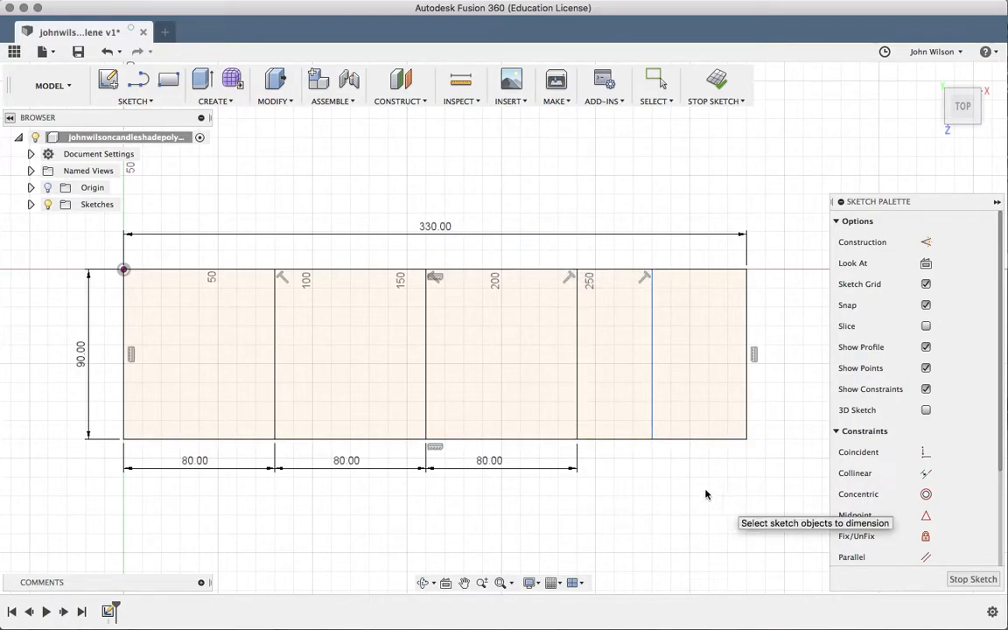
Dimension the fourth panel between the third and fourth dividers to 80 mm
{"action": "left_click", "coordinate": [576, 438]}
{"action": "left_click", "coordinate": [652, 438]}
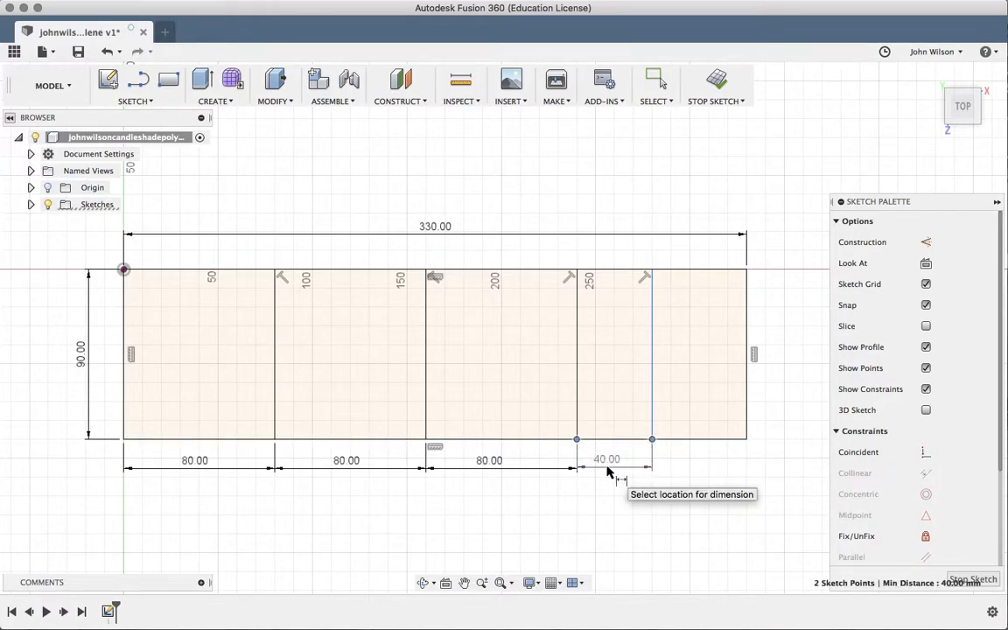
{"action": "left_click", "coordinate": [606, 470]}
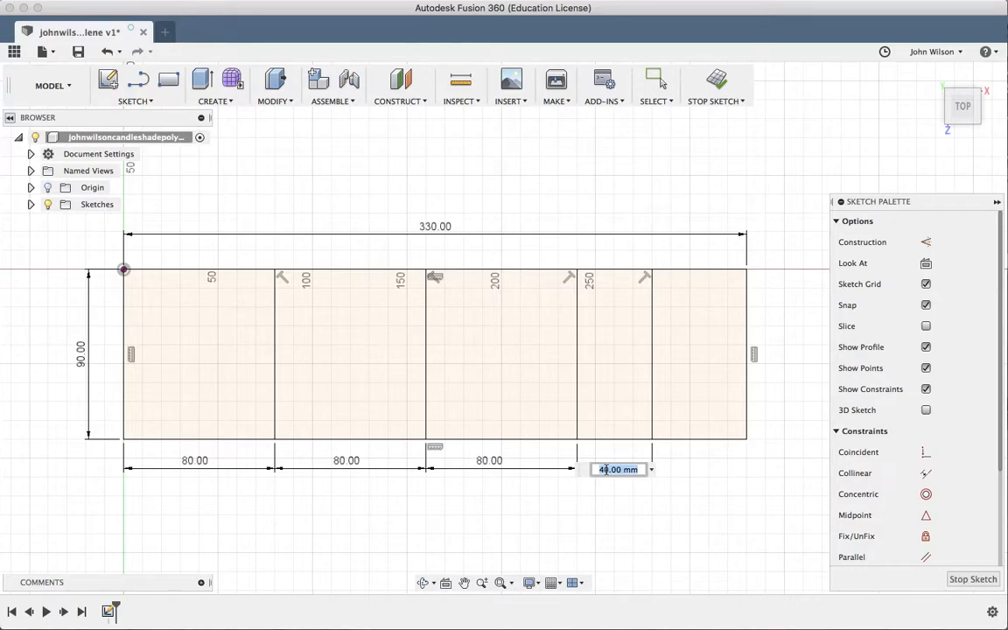
{"action": "type", "text": "80"}
{"action": "key", "text": "Return"}
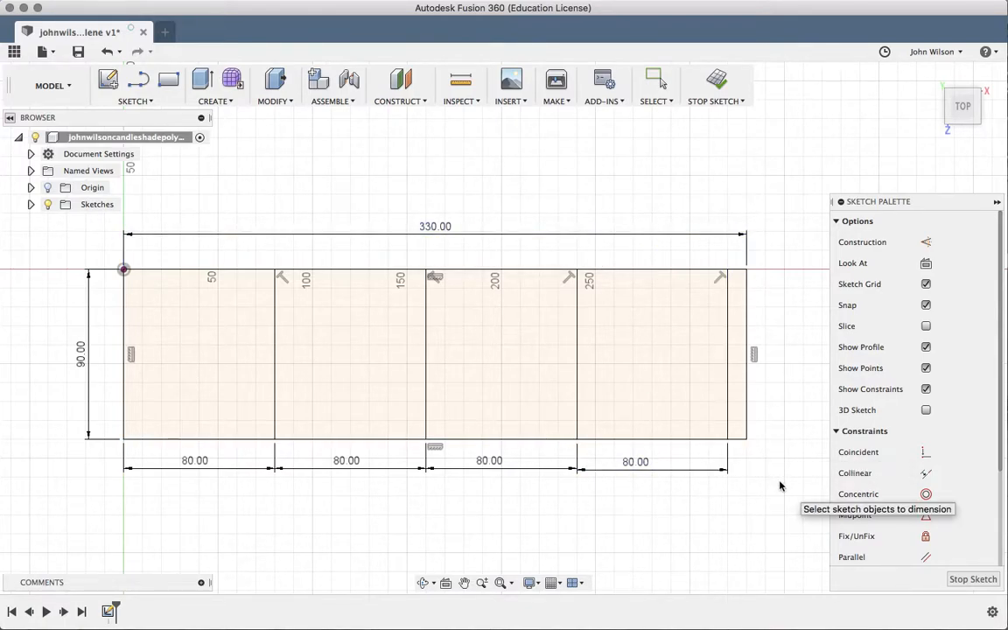
Begin a dimension on the 10 mm end tab, then cancel it
{"action": "left_click", "coordinate": [745, 439]}
{"action": "left_click", "coordinate": [727, 440]}
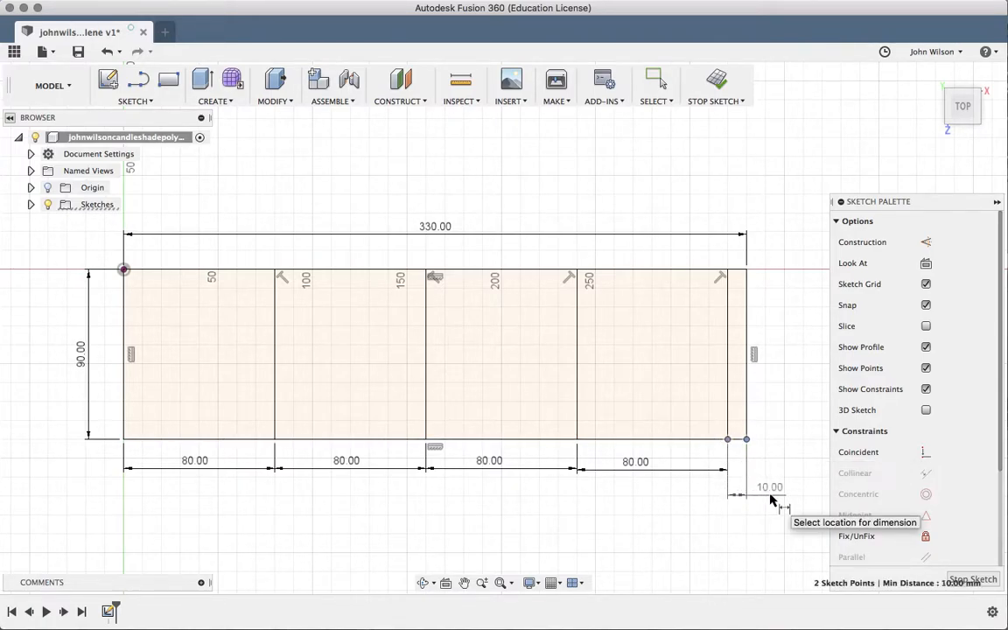
{"action": "key", "text": "Escape"}
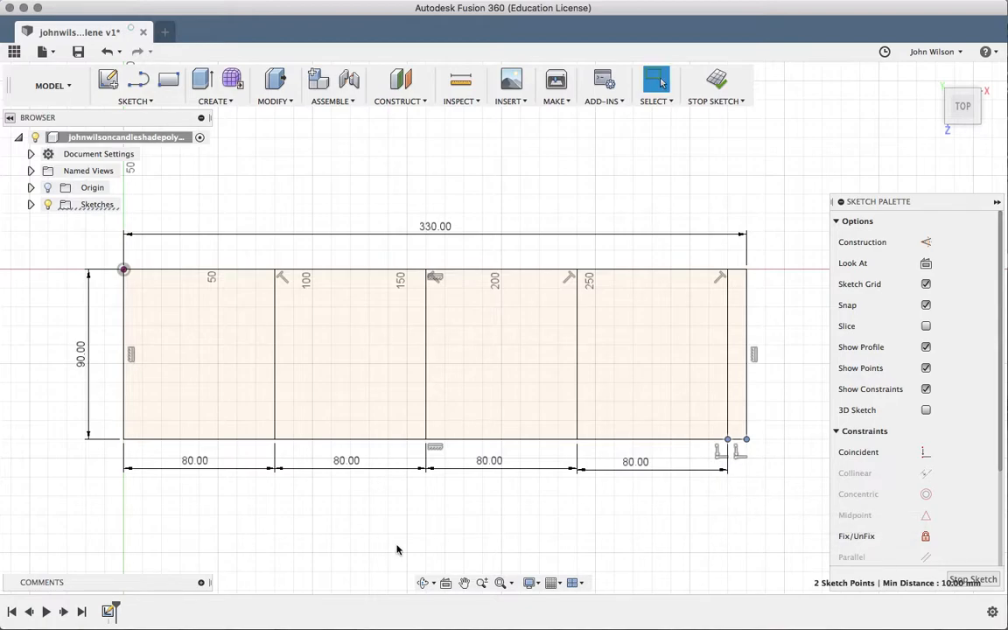
{"action": "scroll", "coordinate": [397, 550], "scroll_direction": "left", "scroll_amount": 3}
{"action": "scroll", "coordinate": [397, 550], "scroll_direction": "right", "scroll_amount": 1}
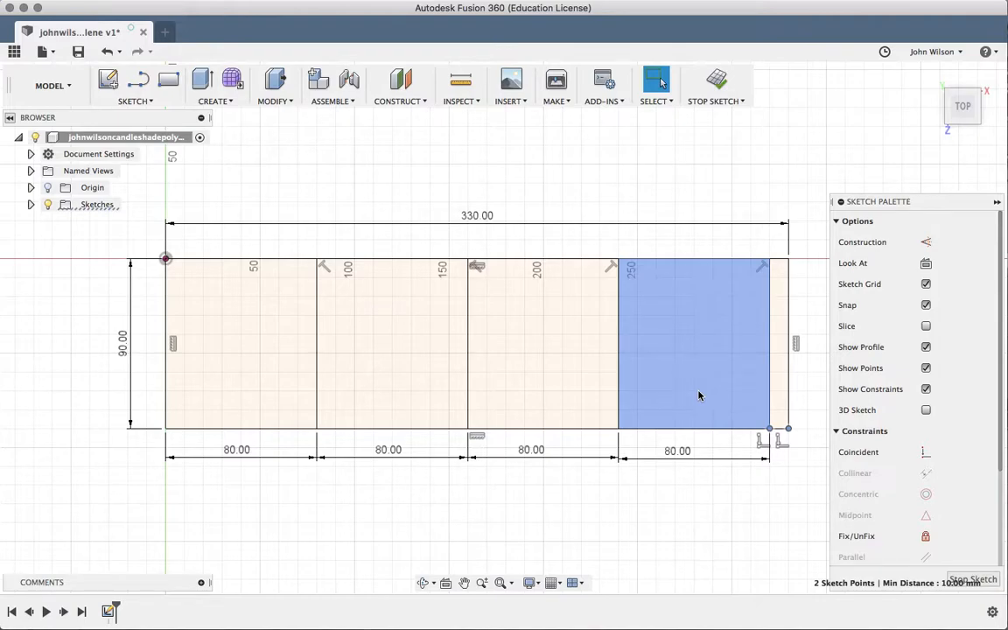
{"action": "mouse_move", "coordinate": [816, 1]}
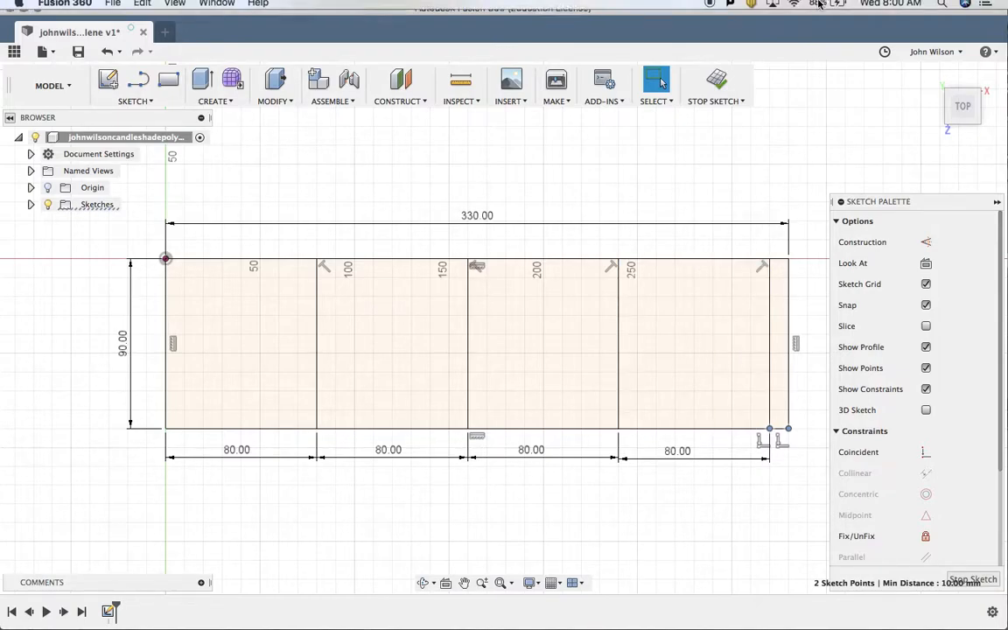